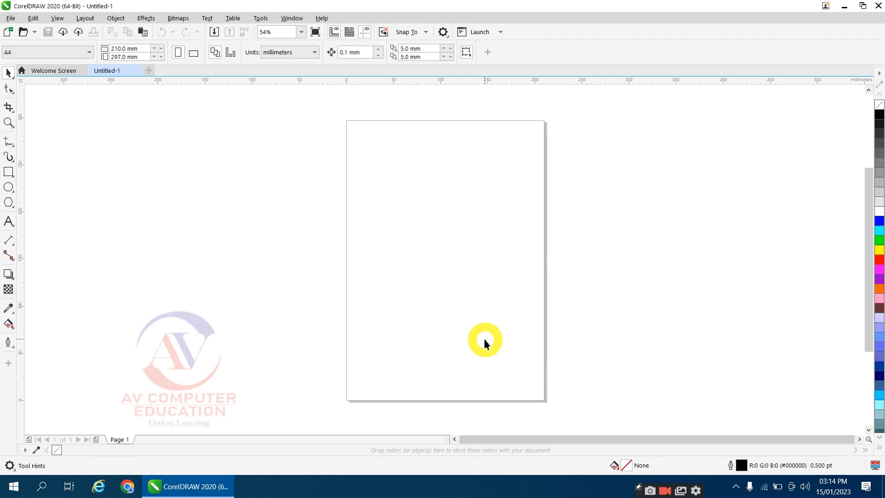
- Draw a five-pointed star about 207 mm wide and 197 mm high
{"action": "left_click", "coordinate": [9, 203]}
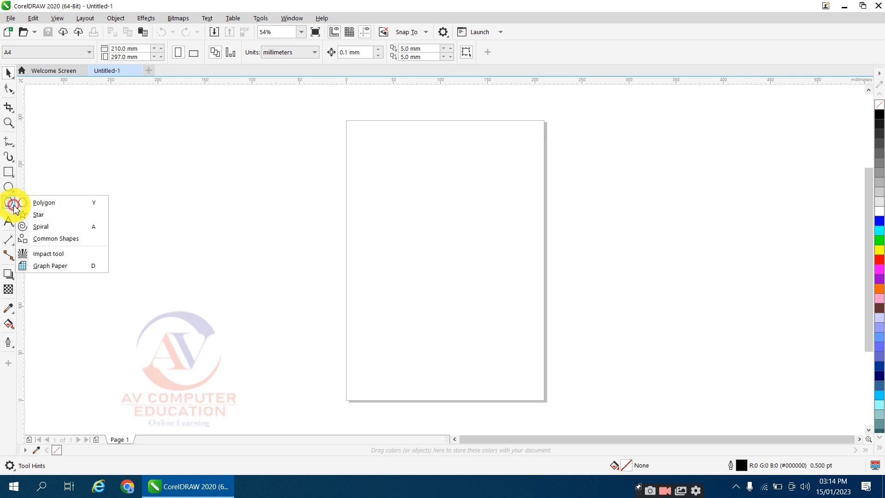
{"action": "left_click", "coordinate": [38, 215]}
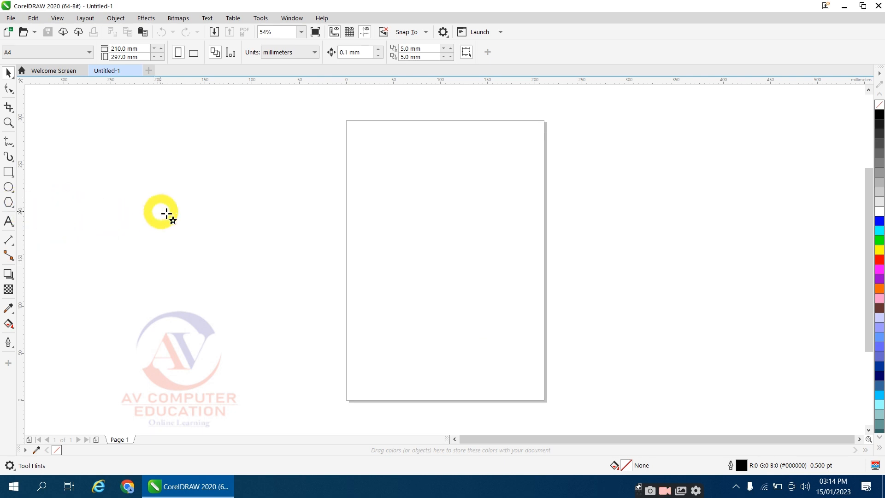
{"action": "left_click", "coordinate": [340, 52]}
{"action": "type", "text": "5"}
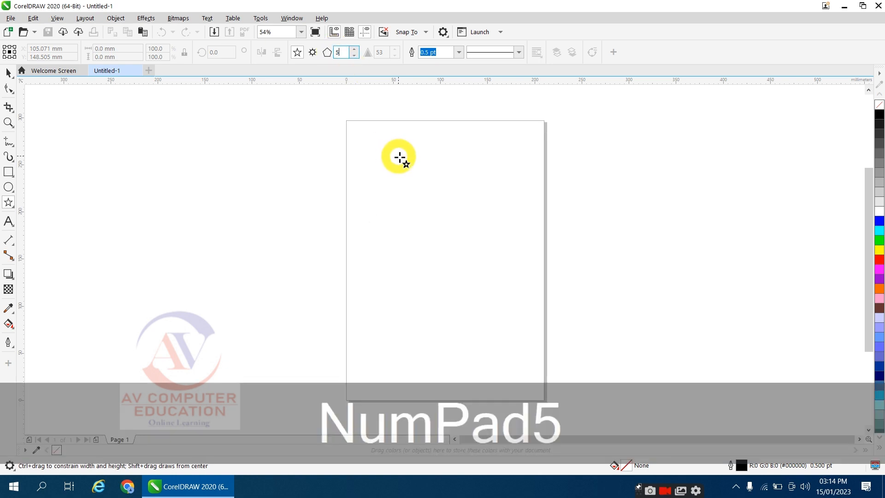
{"action": "key", "text": "Return"}
{"action": "left_click_drag", "start_coordinate": [383, 181], "coordinate": [585, 381]}
- Move the star so it sits horizontally centred within the upper part of the page
{"action": "left_click", "coordinate": [10, 72]}
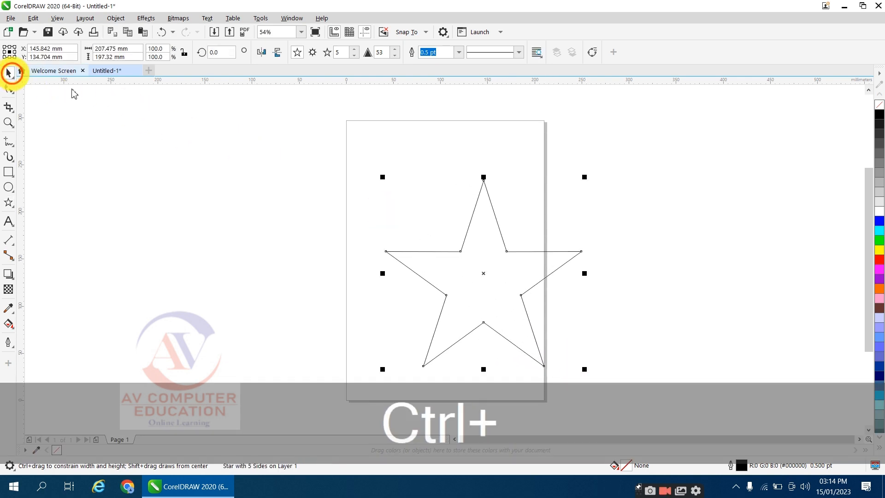
{"action": "left_click_drag", "start_coordinate": [500, 269], "coordinate": [461, 235]}
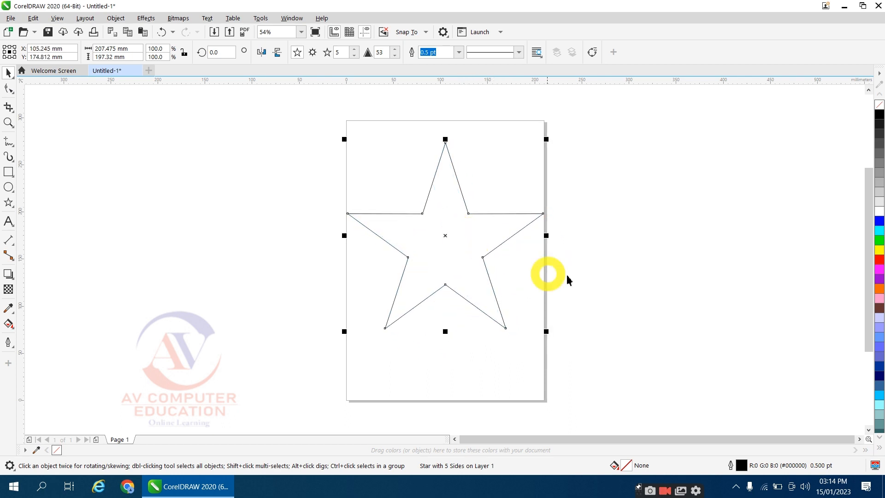
{"action": "left_click", "coordinate": [579, 275]}
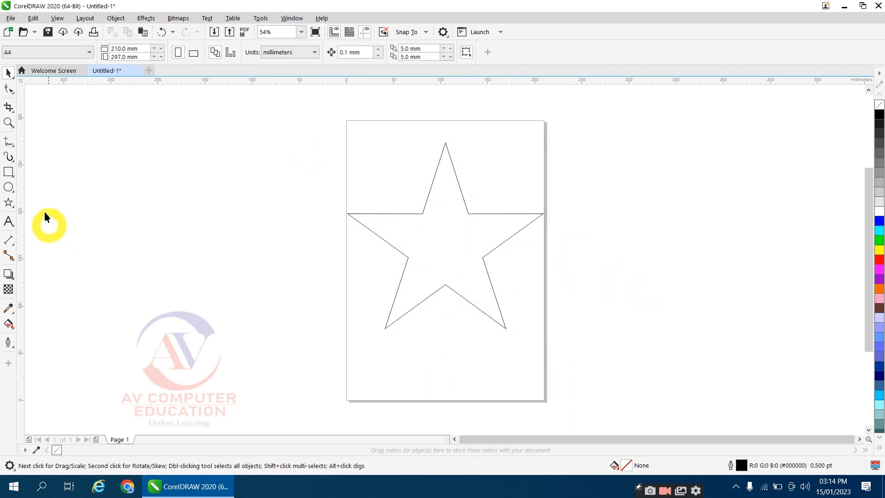
- Draw a vertical line with the Pen tool from the star's top tip to its bottom inner corner
{"action": "left_click", "coordinate": [11, 144]}
{"action": "left_click", "coordinate": [54, 181]}
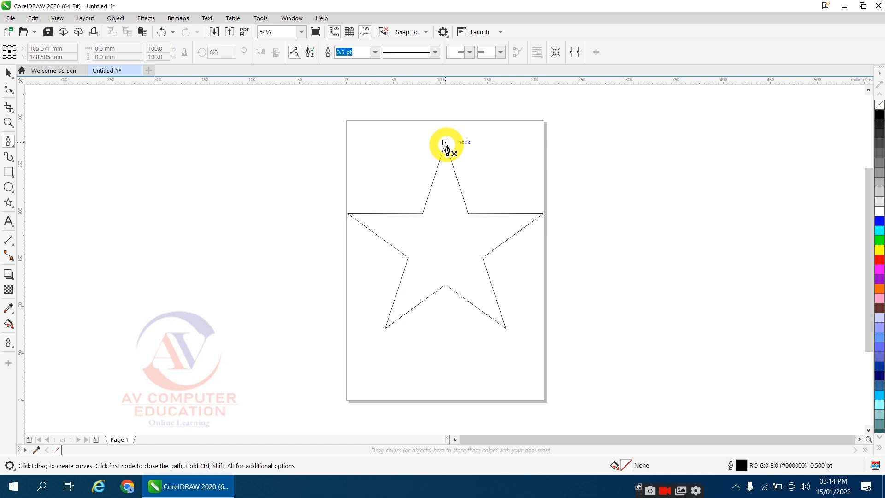
{"action": "left_click", "coordinate": [445, 143]}
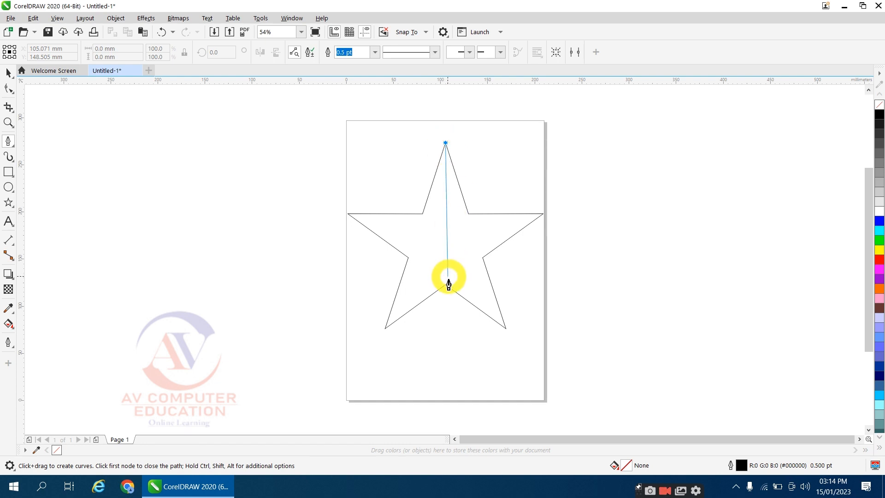
{"action": "double_click", "coordinate": [446, 284]}
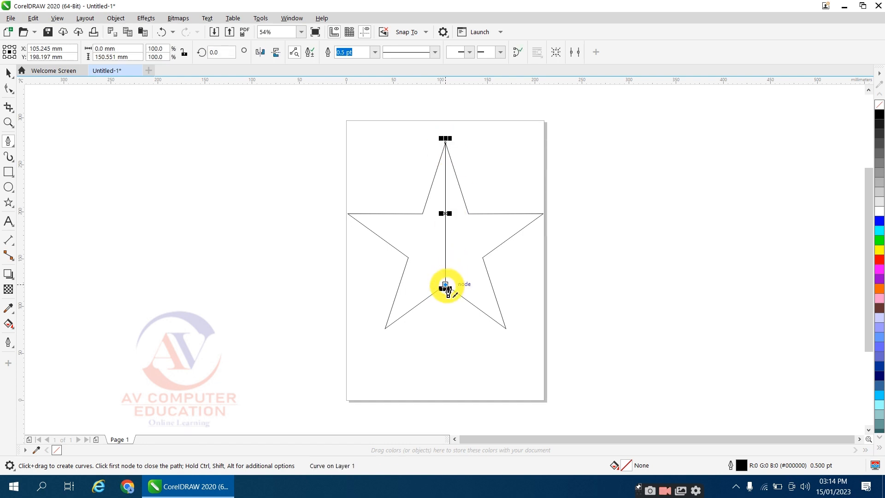
{"action": "key", "text": "Escape"}
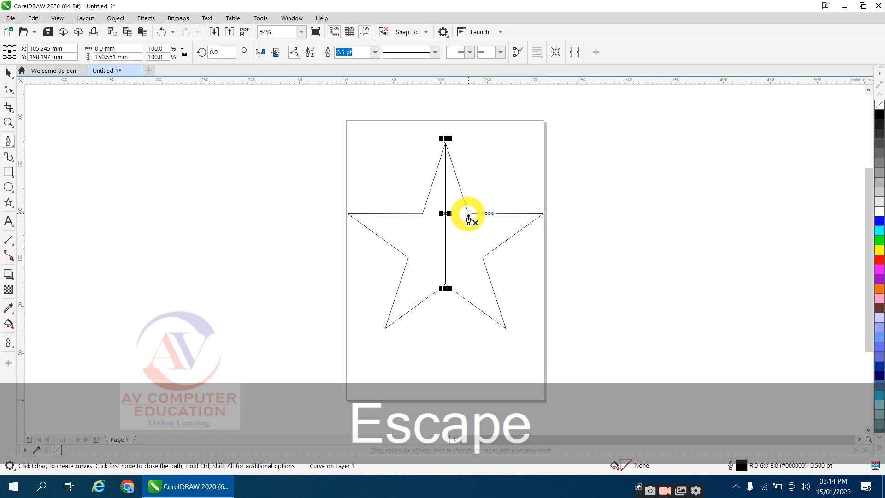
- Draw two crossing diagonal lines from the star's upper inner corners to the opposite lower tips
{"action": "left_click", "coordinate": [468, 214]}
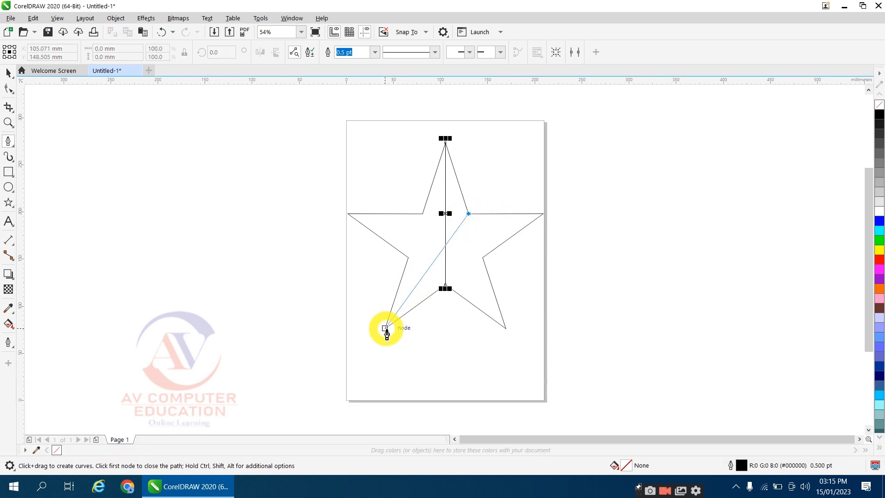
{"action": "double_click", "coordinate": [385, 328]}
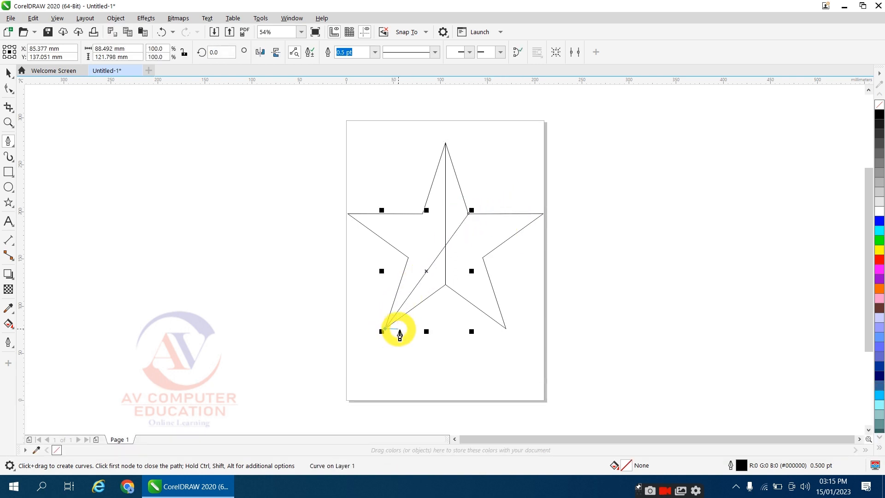
{"action": "key", "text": "Escape"}
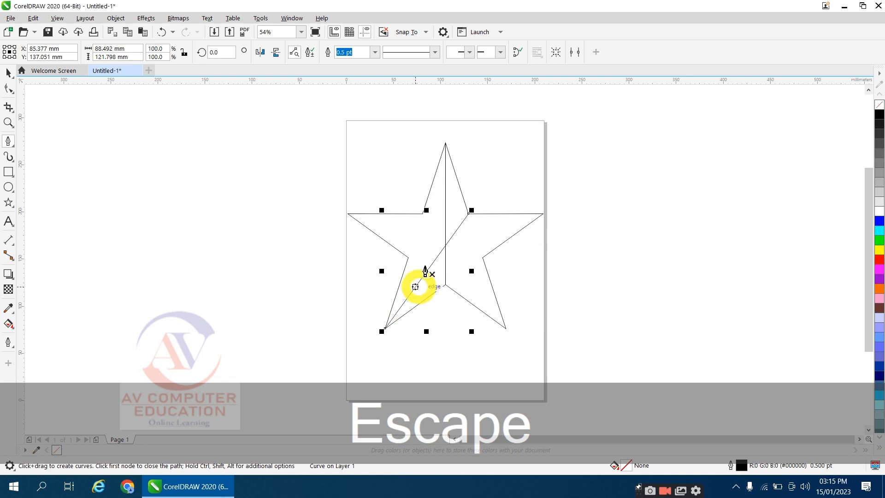
{"action": "left_click", "coordinate": [422, 214]}
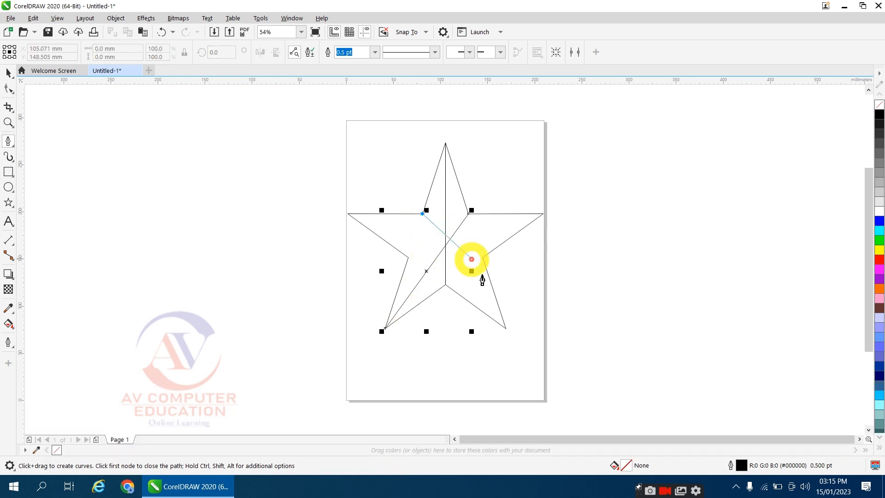
{"action": "double_click", "coordinate": [505, 328]}
{"action": "key", "text": "Escape"}
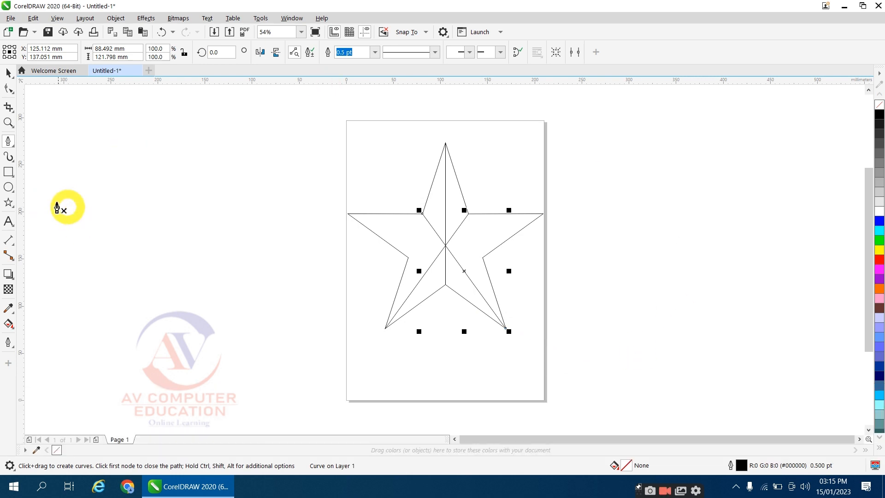
{"action": "left_click", "coordinate": [9, 74]}
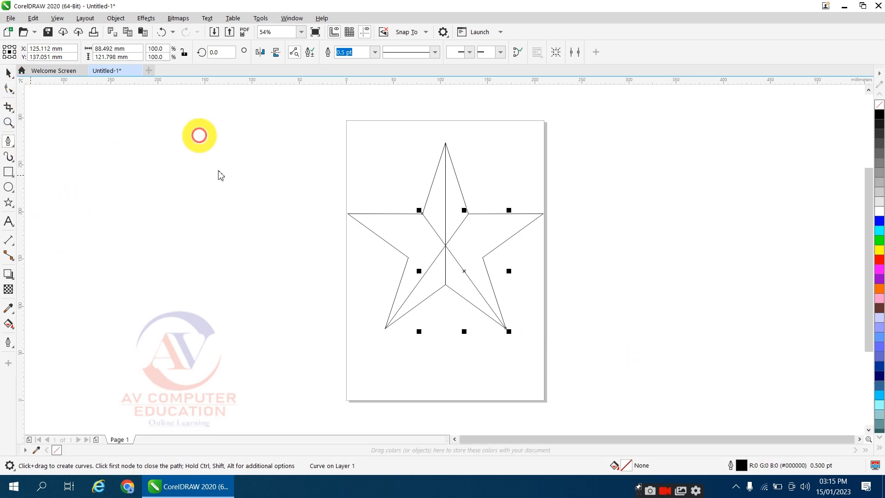
{"action": "left_click", "coordinate": [308, 186]}
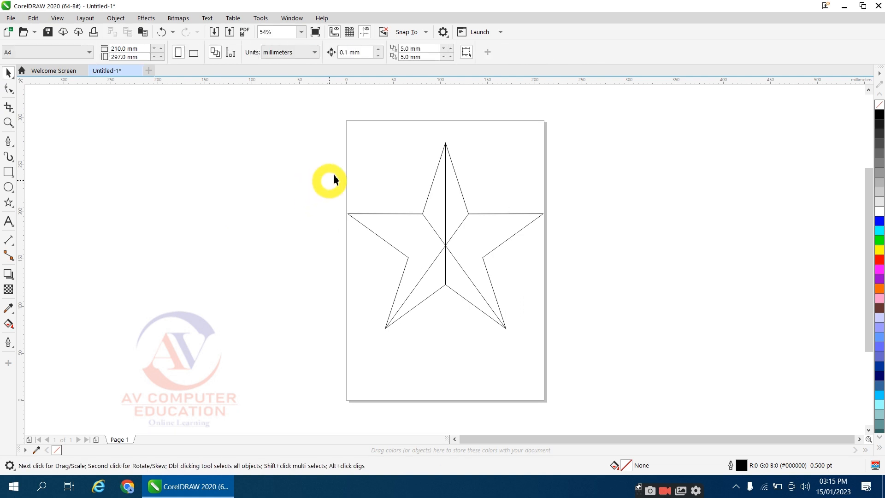
- Smart Fill both halves of the star's top point with green, using the Use Default outline option
{"action": "left_click", "coordinate": [11, 330]}
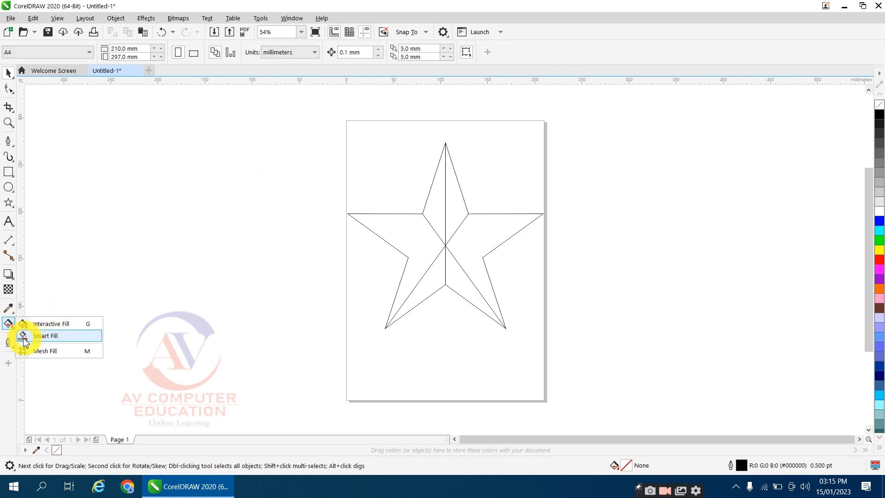
{"action": "left_click", "coordinate": [69, 337]}
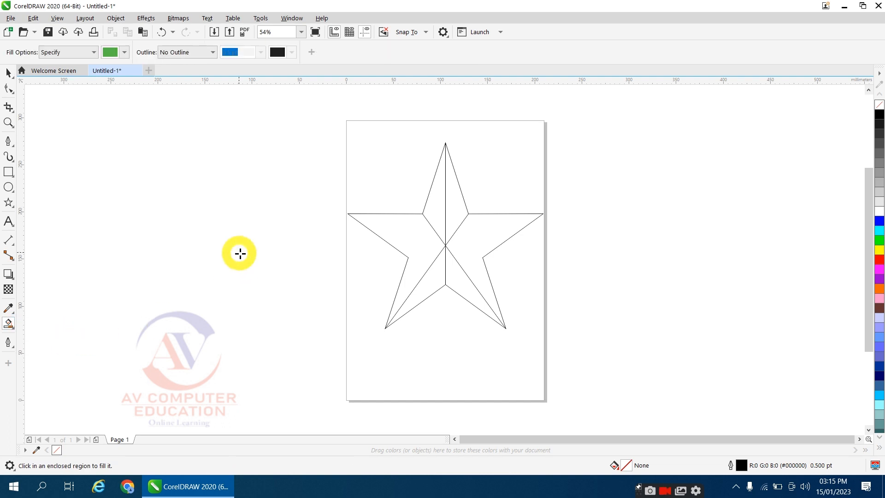
{"action": "left_click", "coordinate": [184, 53]}
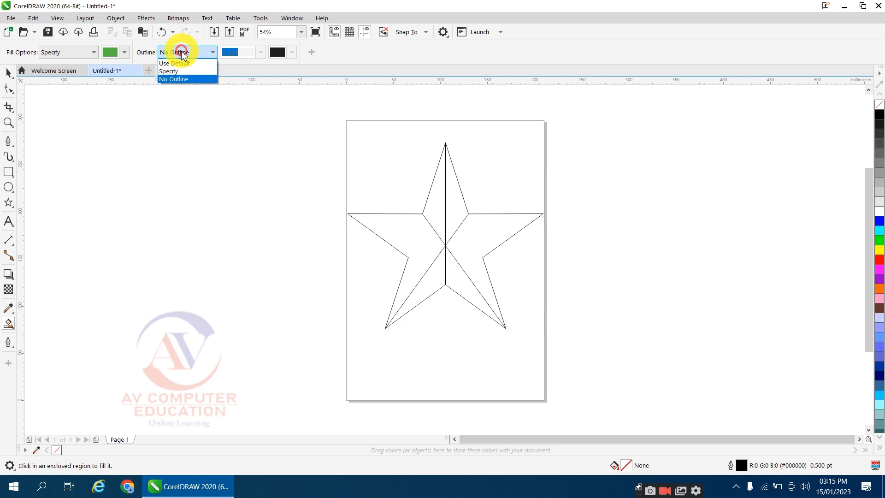
{"action": "left_click", "coordinate": [178, 64]}
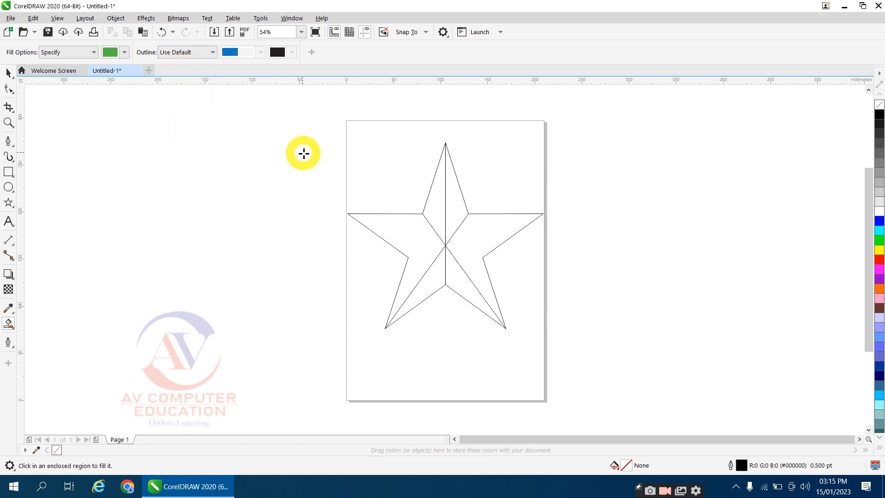
{"action": "left_click", "coordinate": [439, 213]}
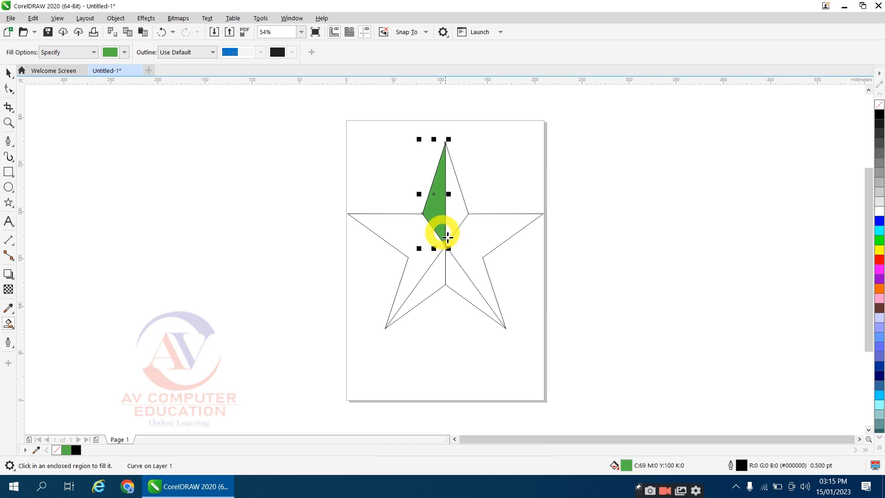
{"action": "left_click", "coordinate": [457, 207]}
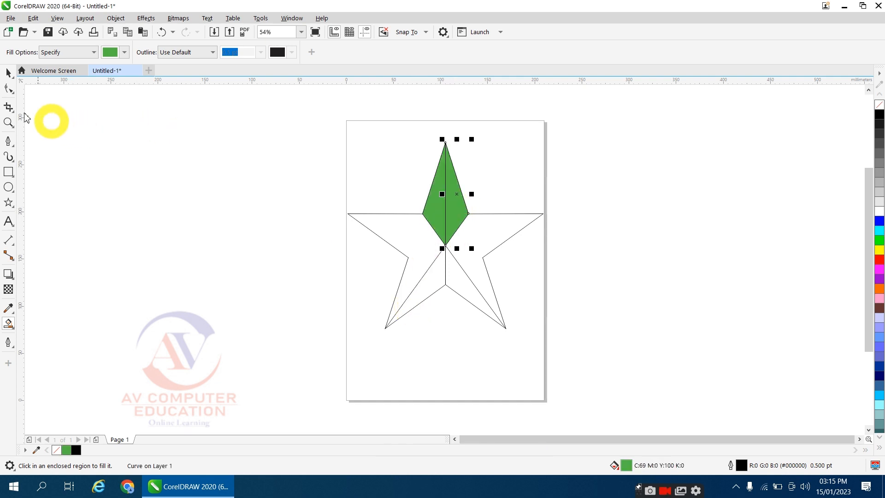
- Move the two green halves off the page to the right and delete the original star with its dividing lines
{"action": "left_click", "coordinate": [8, 72]}
{"action": "left_click_drag", "start_coordinate": [382, 125], "coordinate": [472, 243]}
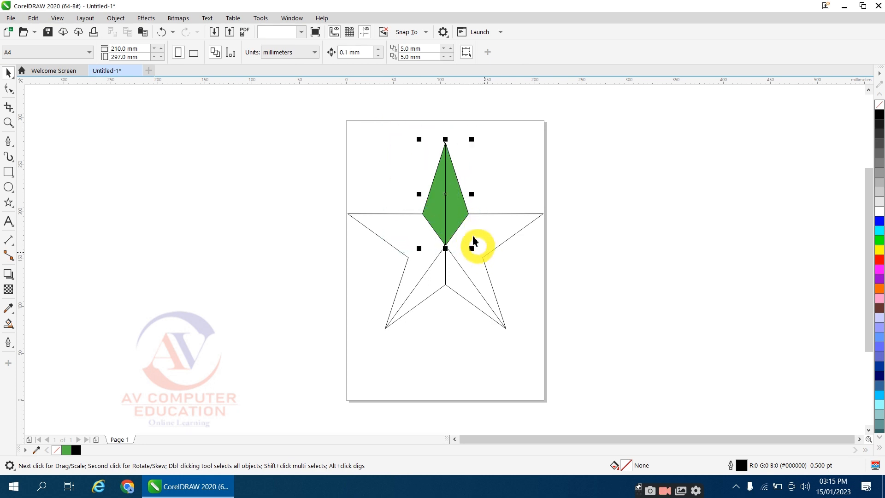
{"action": "left_click_drag", "start_coordinate": [447, 195], "coordinate": [640, 186]}
{"action": "left_click", "coordinate": [593, 251]}
{"action": "left_click_drag", "start_coordinate": [322, 115], "coordinate": [569, 360]}
{"action": "key", "text": "Delete"}
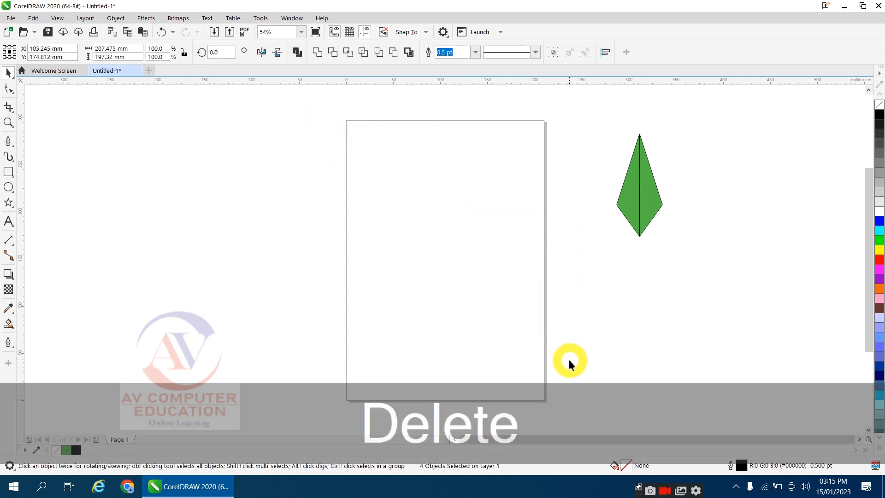
- Move both green halves together back onto the upper part of the page
{"action": "left_click_drag", "start_coordinate": [579, 124], "coordinate": [702, 264]}
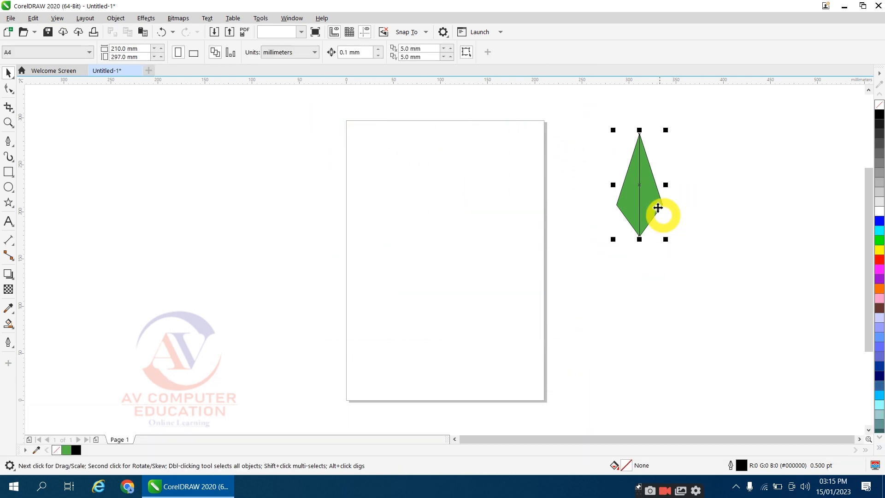
{"action": "left_click_drag", "start_coordinate": [640, 205], "coordinate": [425, 211]}
{"action": "left_click", "coordinate": [513, 239]}
{"action": "scroll", "coordinate": [425, 167], "scroll_direction": "up", "scroll_amount": 3}
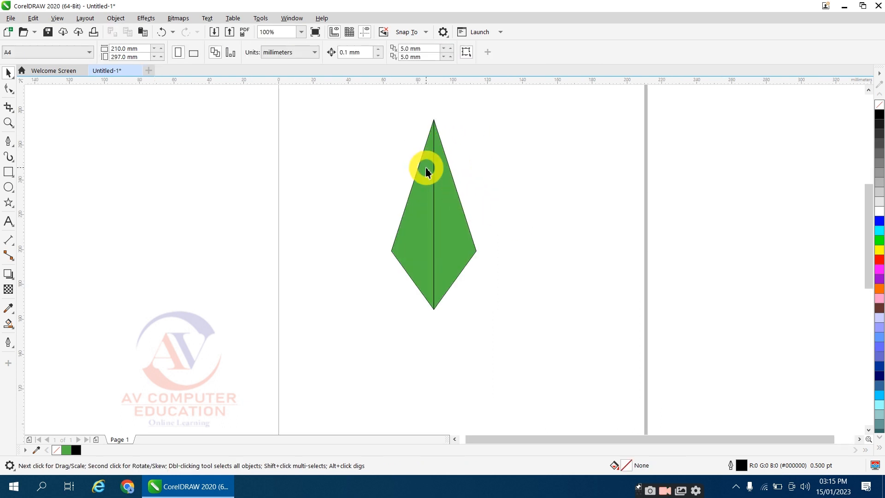
- Apply a vertical linear fountain fill to the left green half with Interactive Fill, running from green downward to white
{"action": "left_click", "coordinate": [9, 328]}
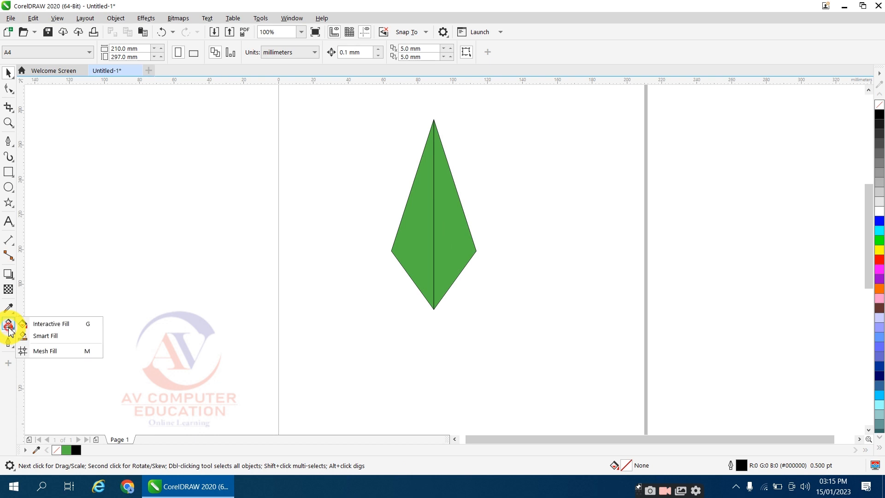
{"action": "left_click", "coordinate": [82, 325]}
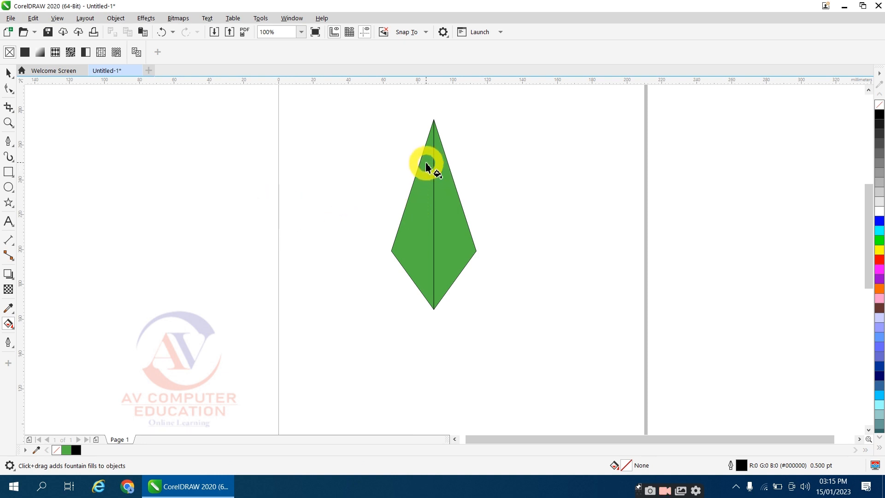
{"action": "left_click", "coordinate": [423, 244]}
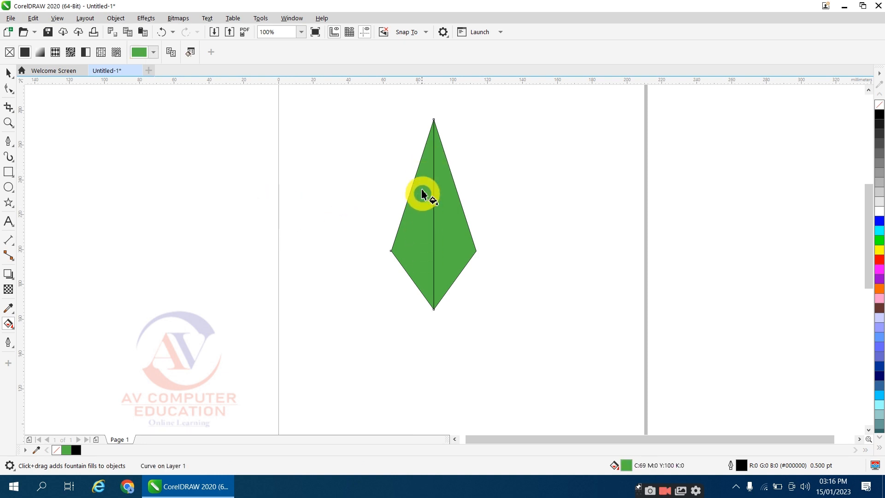
{"action": "left_click_drag", "start_coordinate": [424, 180], "coordinate": [424, 298]}
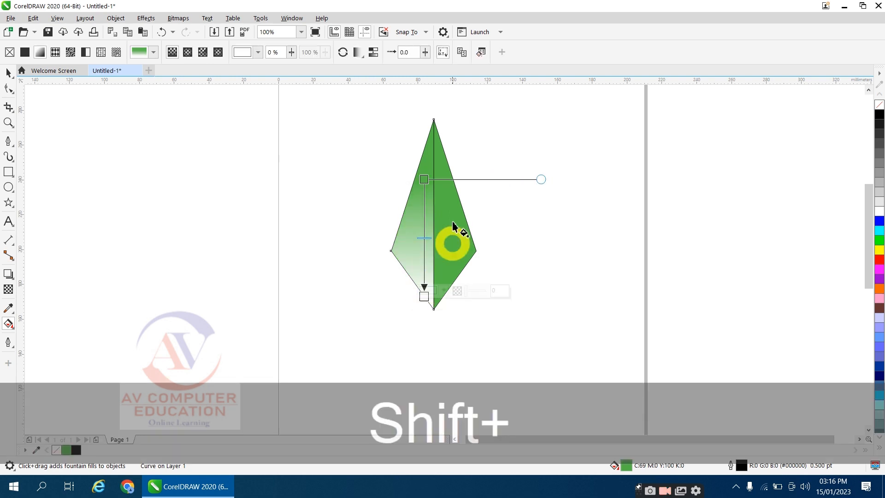
- Set the lower end colour of the left half's gradient to yellow #F1F50C
{"action": "left_click", "coordinate": [443, 290]}
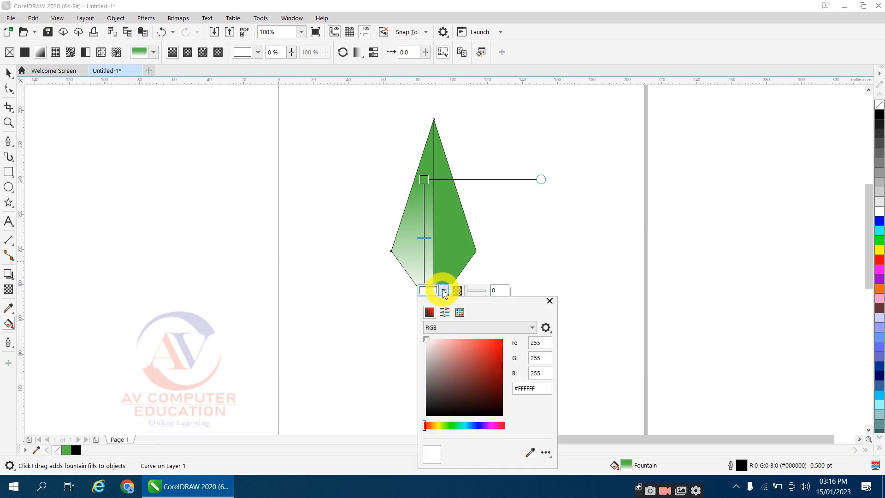
{"action": "left_click", "coordinate": [438, 426]}
{"action": "left_click", "coordinate": [498, 345]}
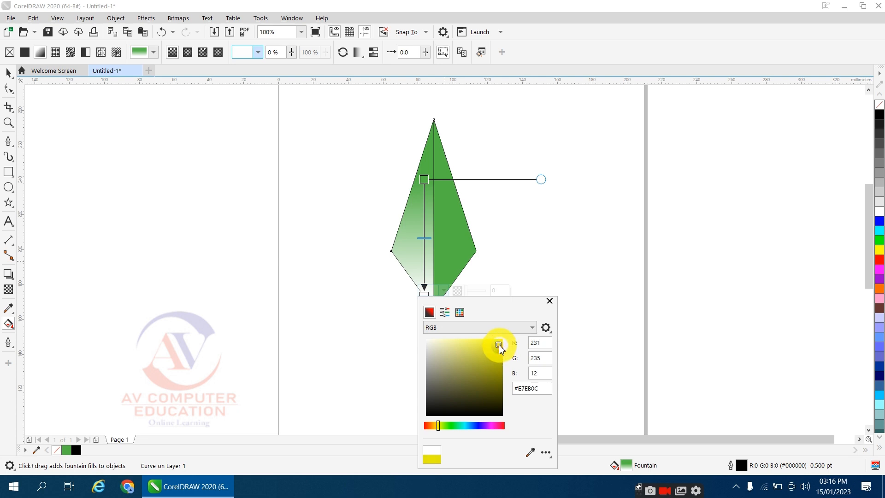
{"action": "left_click_drag", "start_coordinate": [499, 345], "coordinate": [500, 342]}
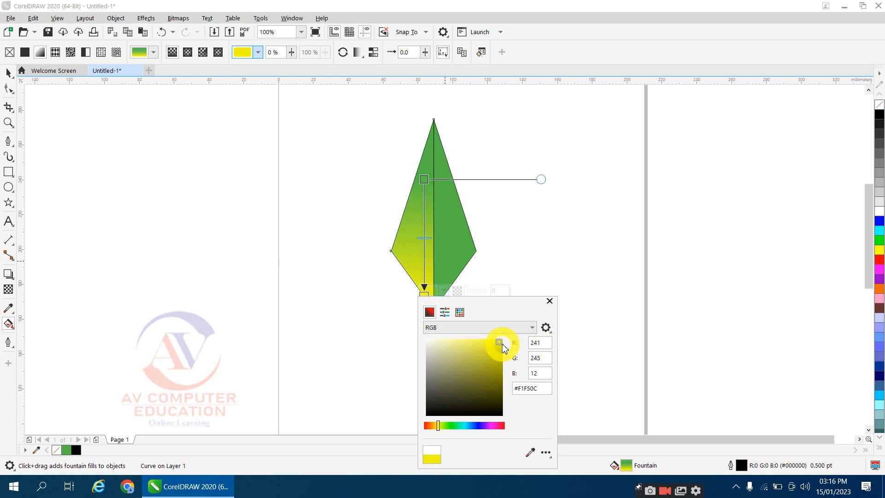
{"action": "left_click", "coordinate": [550, 301]}
- Set the upper end colour of the left half's gradient to orange C0 M73 Y100 K0
{"action": "left_click", "coordinate": [424, 179]}
{"action": "left_click", "coordinate": [443, 174]}
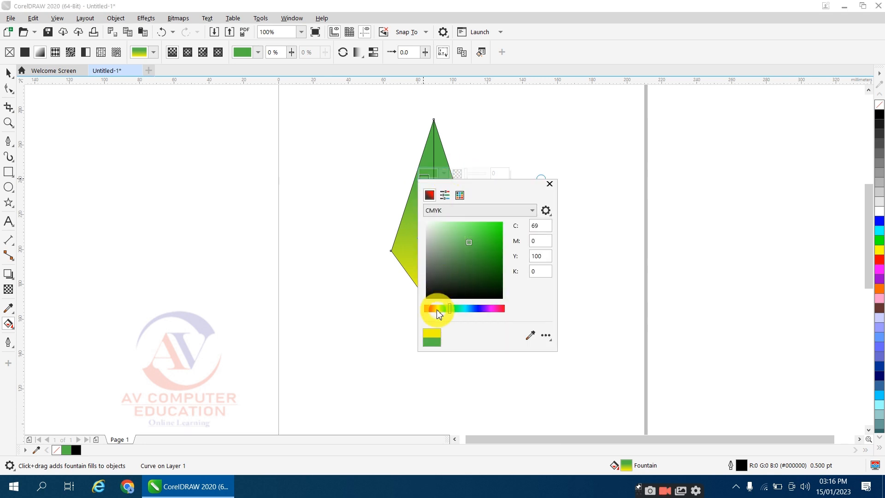
{"action": "left_click_drag", "start_coordinate": [450, 311], "coordinate": [426, 312]}
{"action": "left_click_drag", "start_coordinate": [494, 248], "coordinate": [500, 227]}
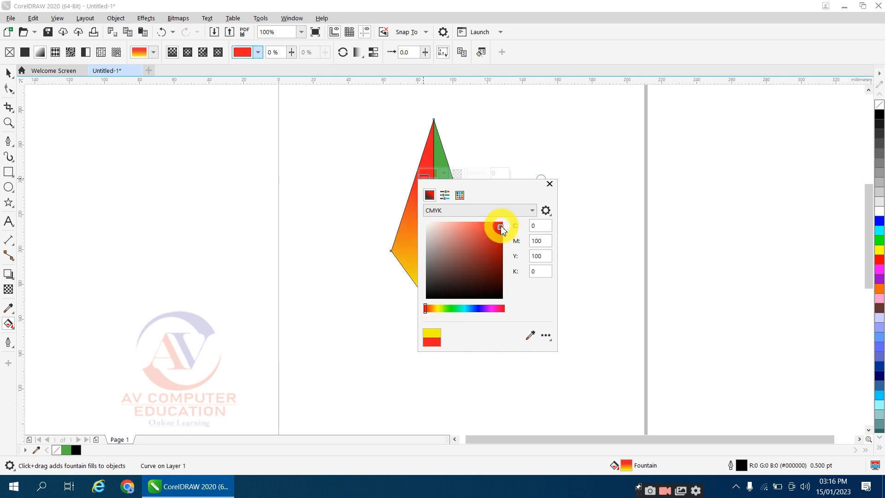
{"action": "left_click_drag", "start_coordinate": [427, 307], "coordinate": [431, 312]}
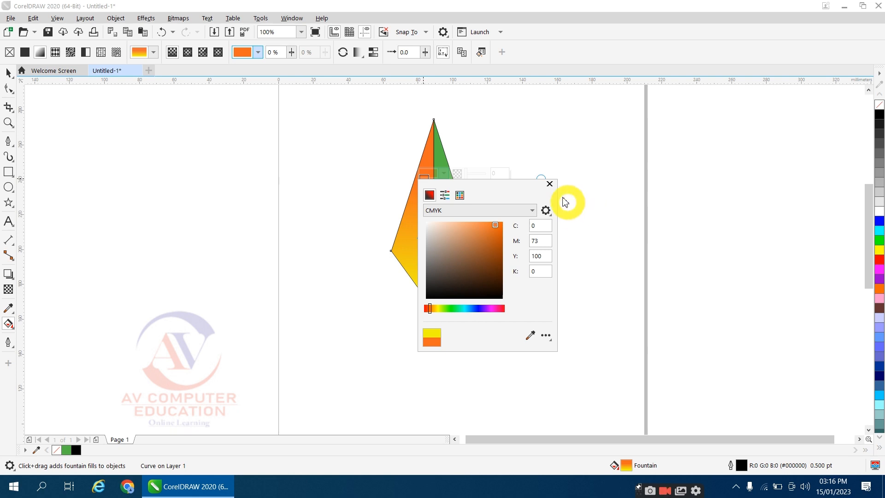
{"action": "left_click", "coordinate": [550, 184]}
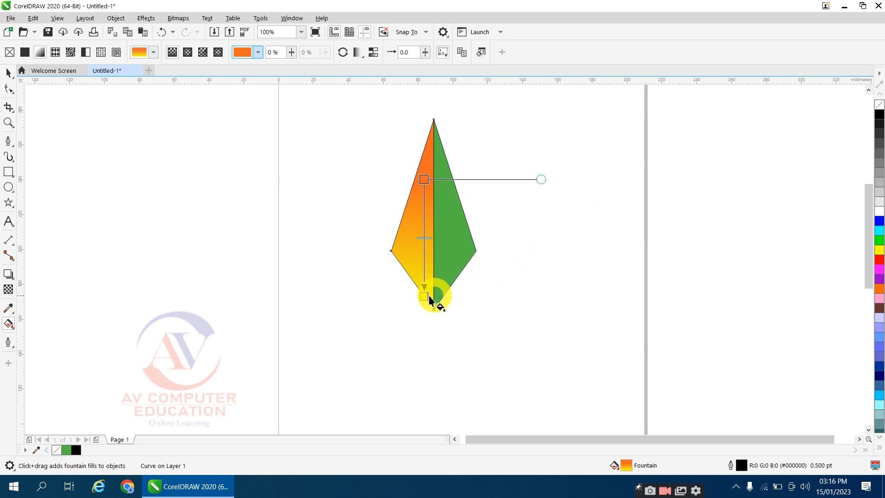
- Apply a vertical fountain fill to the right green half, with a slightly more saturated golden yellow sampled from the left half at its lower end
{"action": "left_click", "coordinate": [453, 232]}
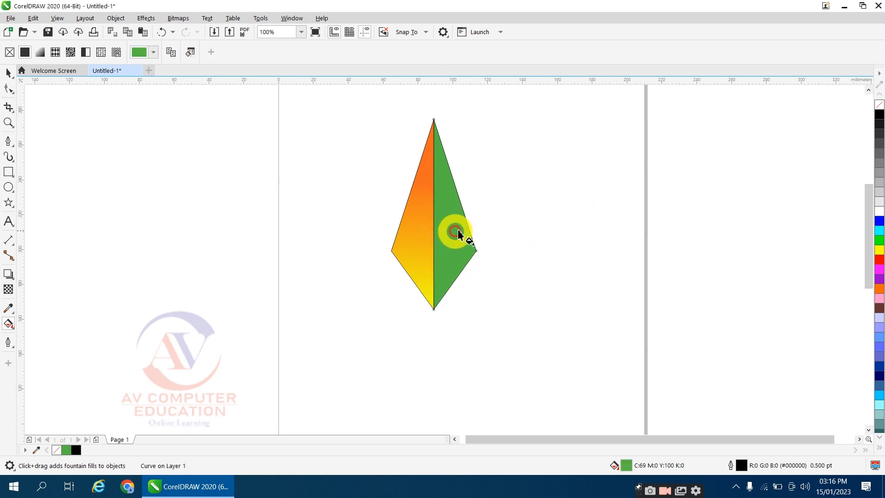
{"action": "left_click_drag", "start_coordinate": [444, 183], "coordinate": [447, 293]}
{"action": "left_click", "coordinate": [462, 288]}
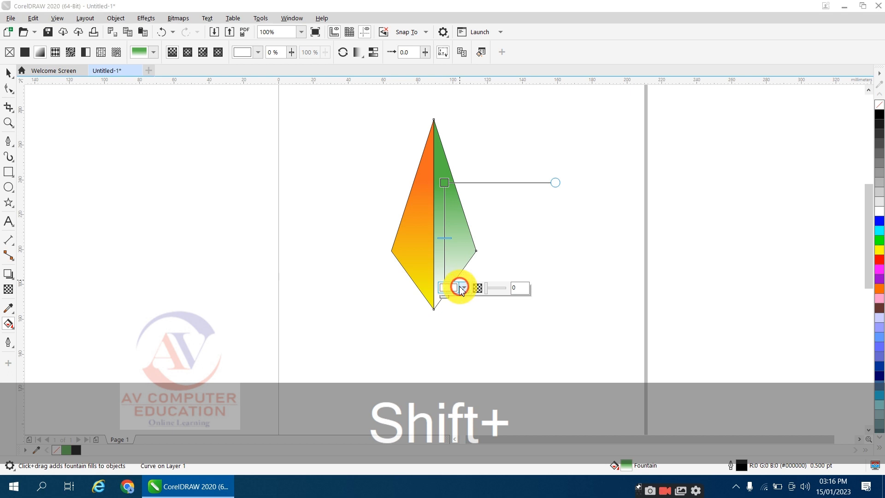
{"action": "left_click", "coordinate": [554, 448]}
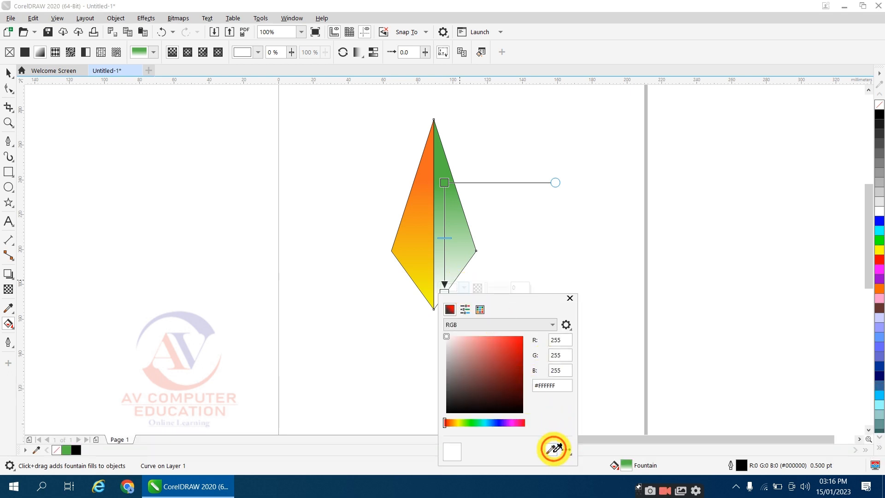
{"action": "left_click", "coordinate": [426, 278]}
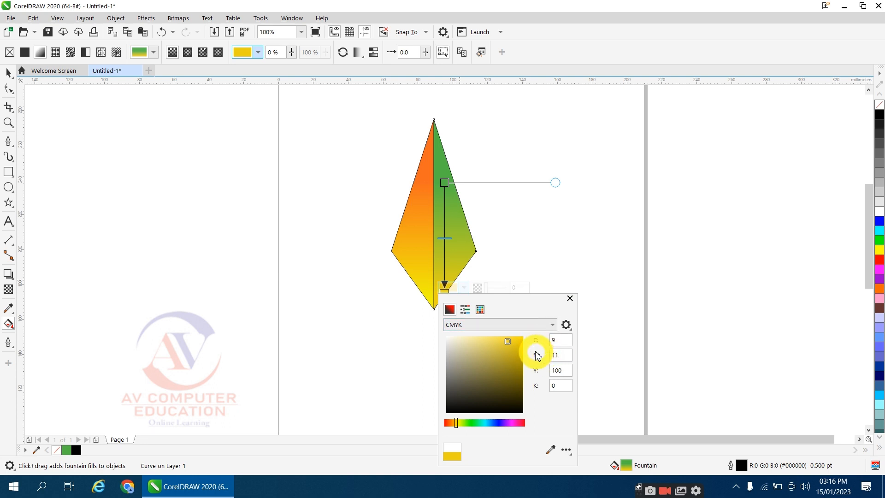
{"action": "left_click_drag", "start_coordinate": [508, 341], "coordinate": [515, 341]}
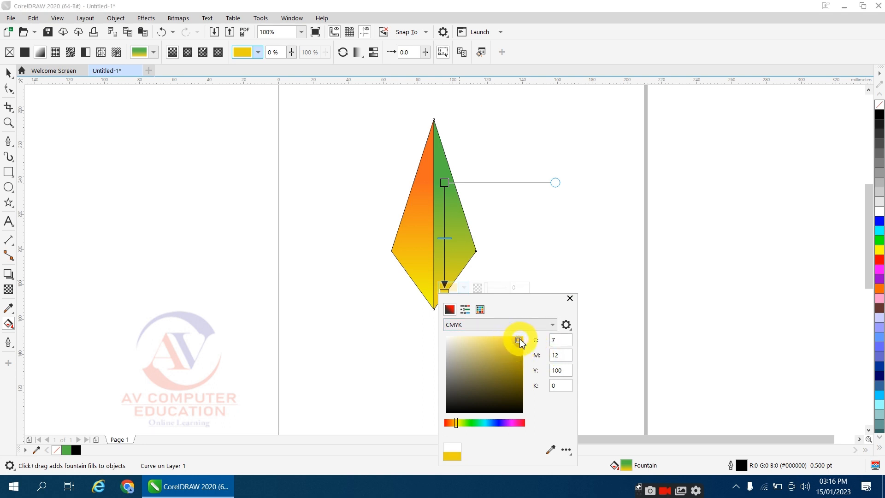
- Sample the left half's orange for the upper end of the right half's gradient and deepen it to C0 M86 Y100 K0
{"action": "left_click", "coordinate": [445, 183]}
{"action": "left_click", "coordinate": [444, 183]}
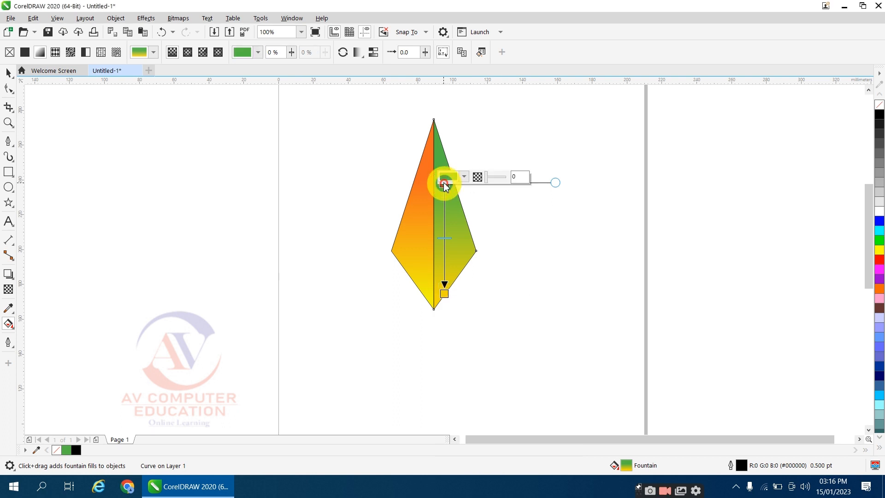
{"action": "left_click", "coordinate": [450, 178]}
{"action": "left_click", "coordinate": [464, 180]}
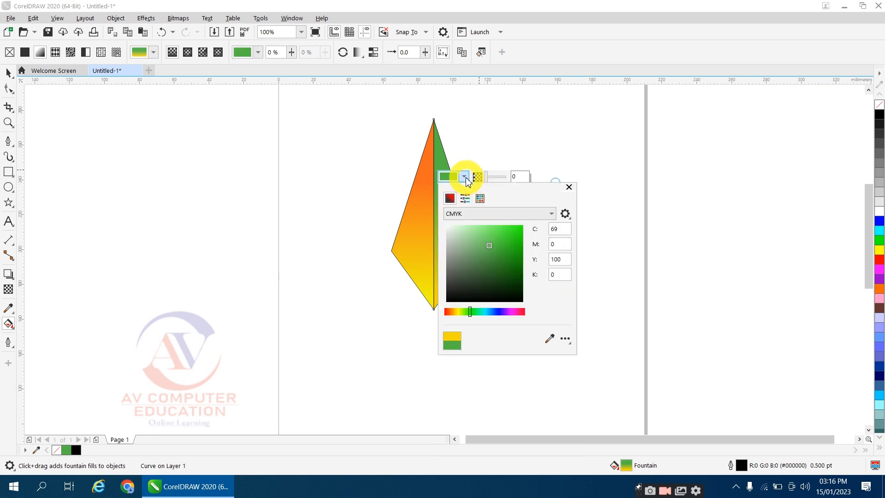
{"action": "left_click", "coordinate": [550, 338]}
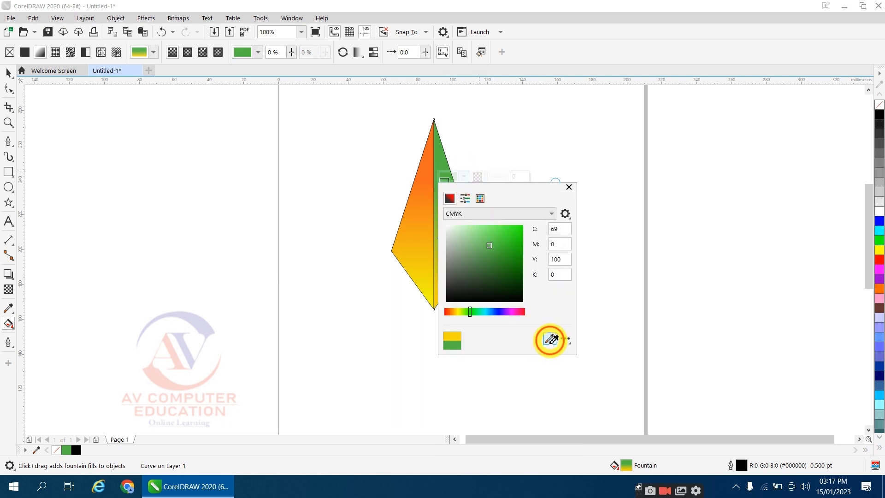
{"action": "left_click", "coordinate": [430, 147]}
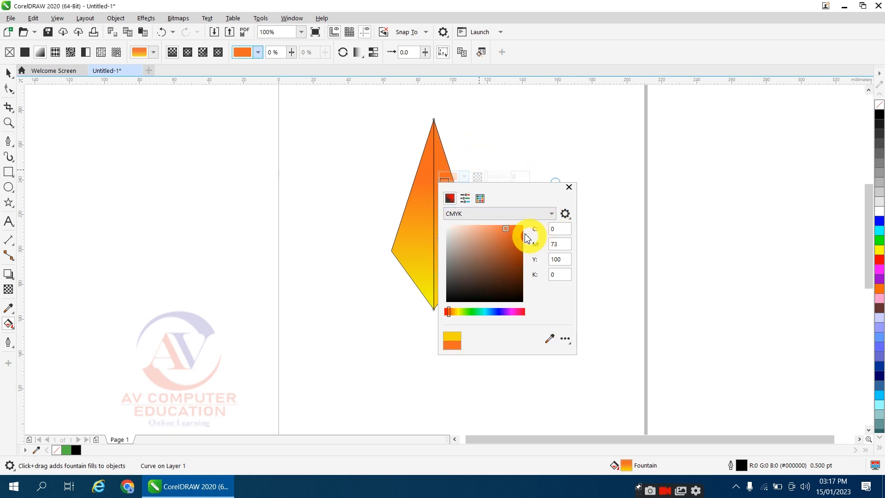
{"action": "left_click_drag", "start_coordinate": [506, 228], "coordinate": [521, 230]}
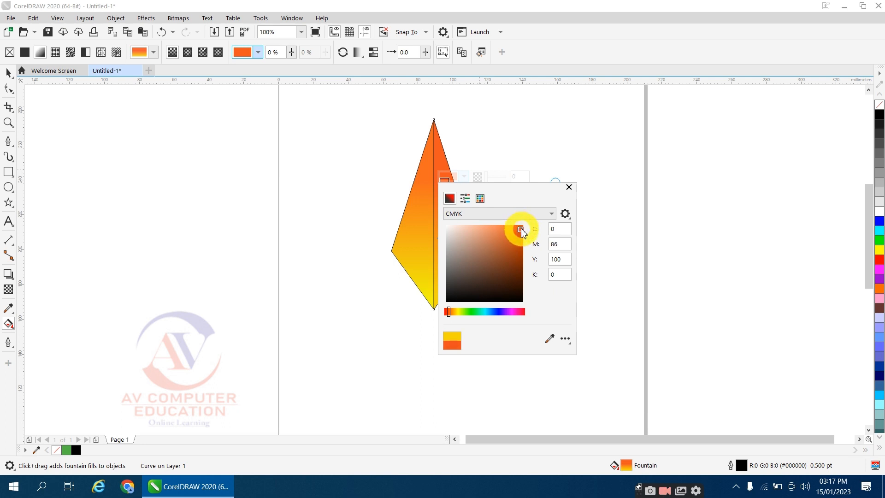
{"action": "left_click", "coordinate": [569, 187]}
- Shift both ends of the right half's gradient toward the centre line, extending the lower end slightly downward and keeping it vertical
{"action": "left_click_drag", "start_coordinate": [444, 294], "coordinate": [441, 303]}
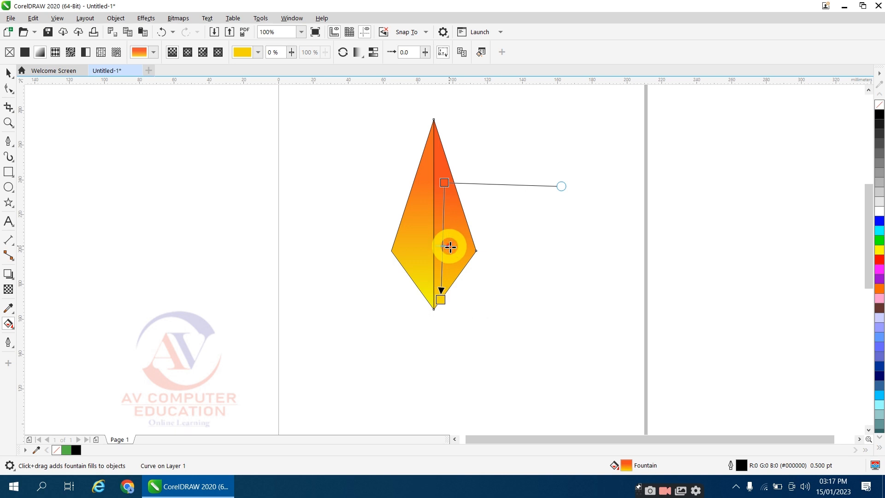
{"action": "key", "text": "shift"}
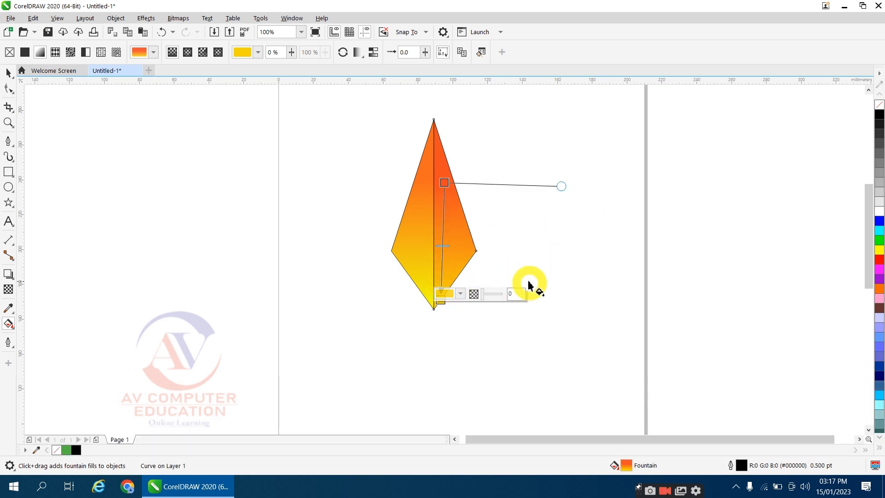
{"action": "left_click", "coordinate": [442, 186]}
{"action": "left_click_drag", "start_coordinate": [442, 187], "coordinate": [441, 184]}
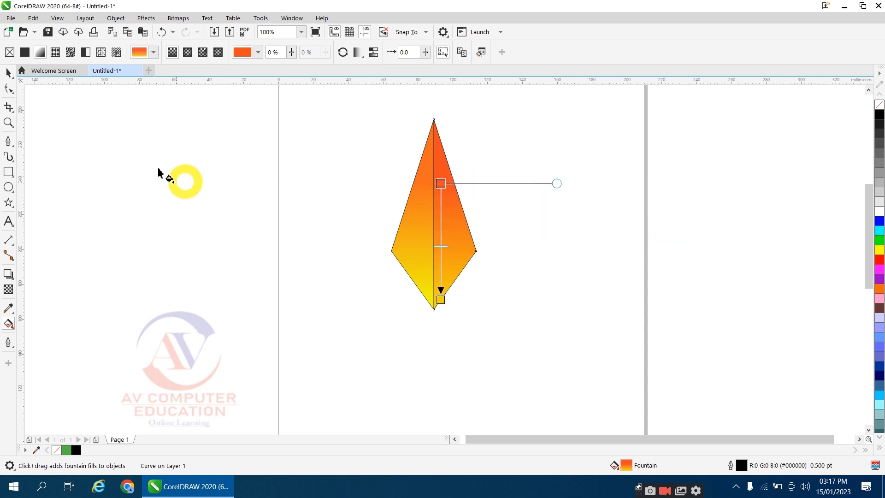
- Remove the outline from both halves of the kite by setting the outline width to None
{"action": "left_click", "coordinate": [8, 73]}
{"action": "left_click_drag", "start_coordinate": [355, 119], "coordinate": [488, 297]}
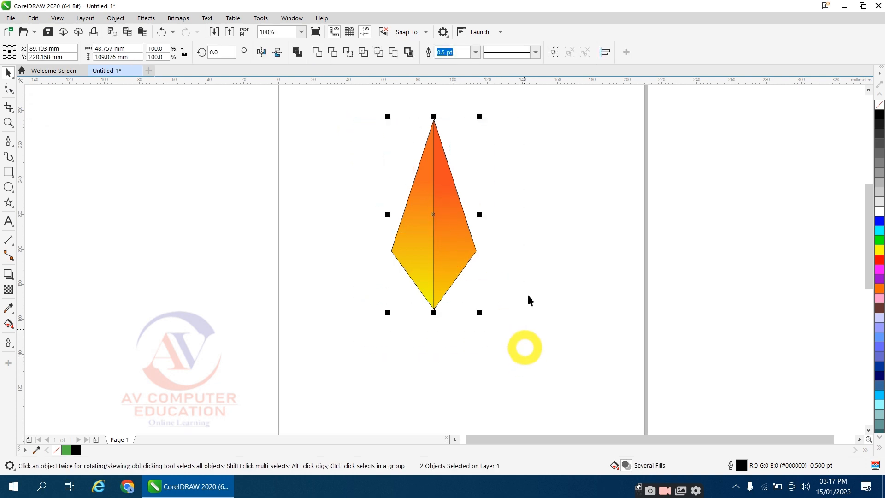
{"action": "left_click", "coordinate": [475, 52]}
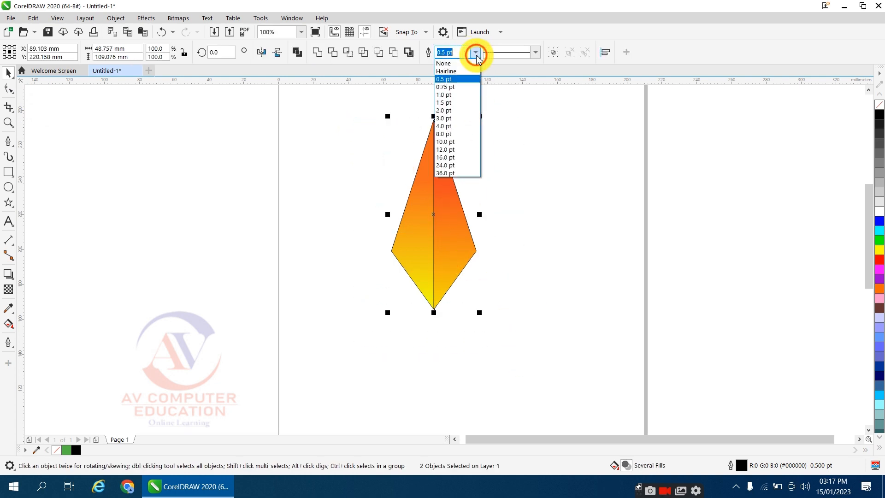
{"action": "left_click", "coordinate": [446, 62]}
{"action": "left_click", "coordinate": [677, 249]}
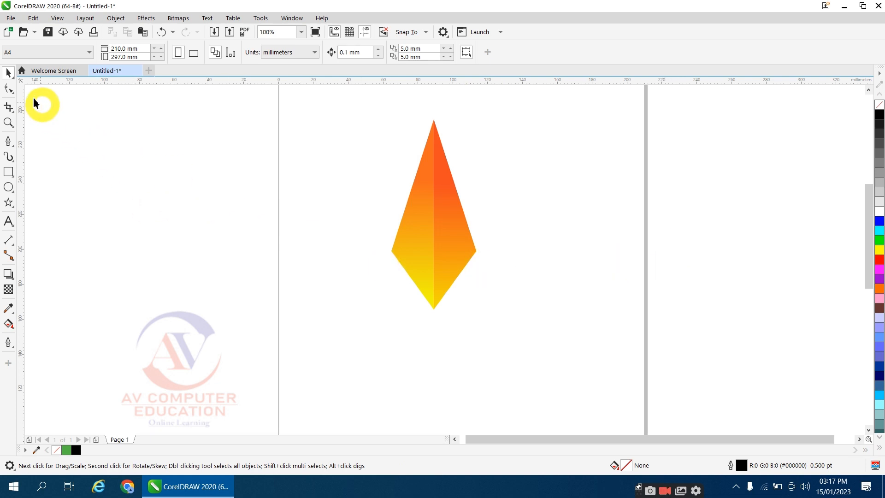
- Move both kite halves together slightly down and left, and place their rotation centre on the kite's bottom tip
{"action": "left_click_drag", "start_coordinate": [372, 102], "coordinate": [517, 341]}
{"action": "left_click_drag", "start_coordinate": [451, 238], "coordinate": [442, 252]}
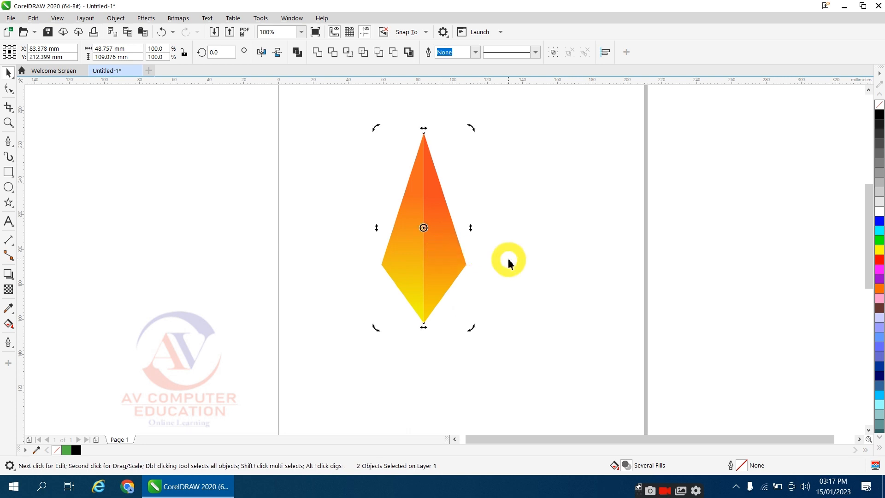
{"action": "scroll", "coordinate": [374, 212], "scroll_direction": "down", "scroll_amount": 1}
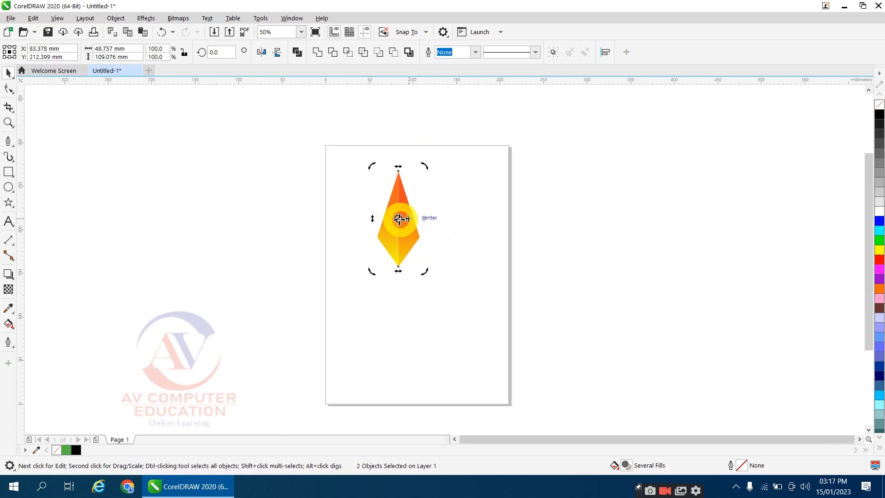
{"action": "left_click_drag", "start_coordinate": [399, 218], "coordinate": [399, 256]}
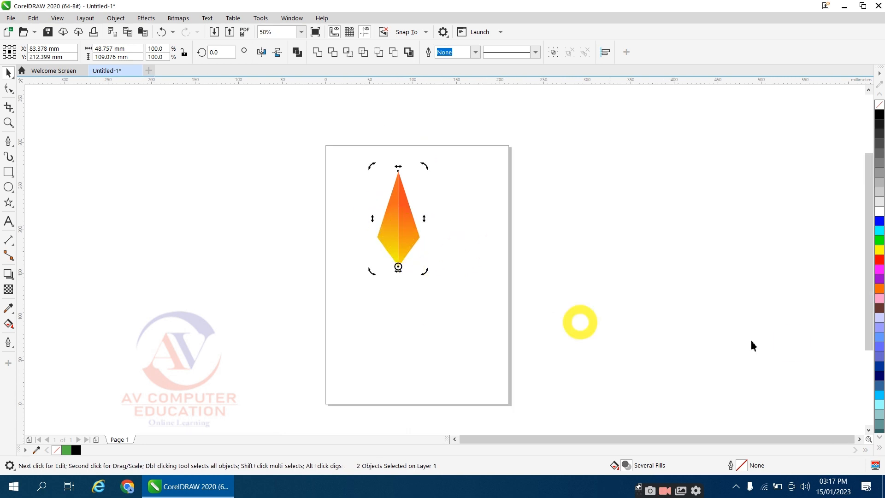
- Open the Align and Distribute docker and add the Transform docker beside it
{"action": "left_click", "coordinate": [123, 22]}
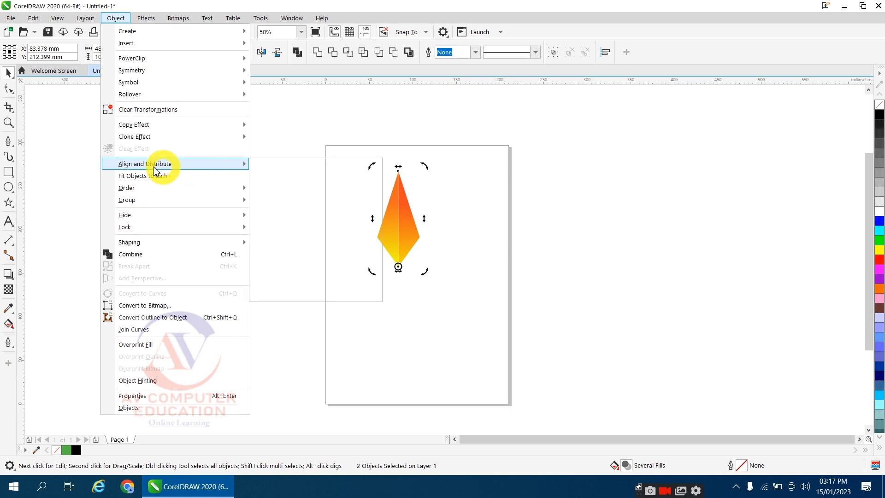
{"action": "mouse_move", "coordinate": [163, 171]}
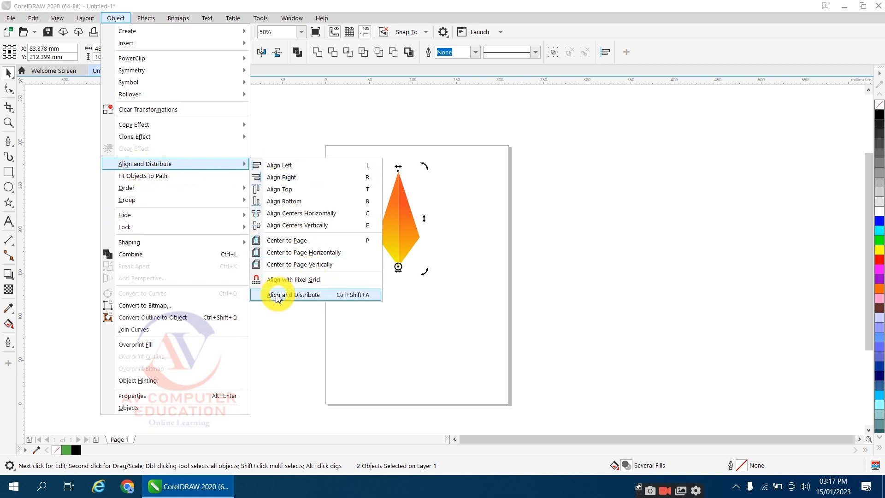
{"action": "left_click", "coordinate": [351, 295]}
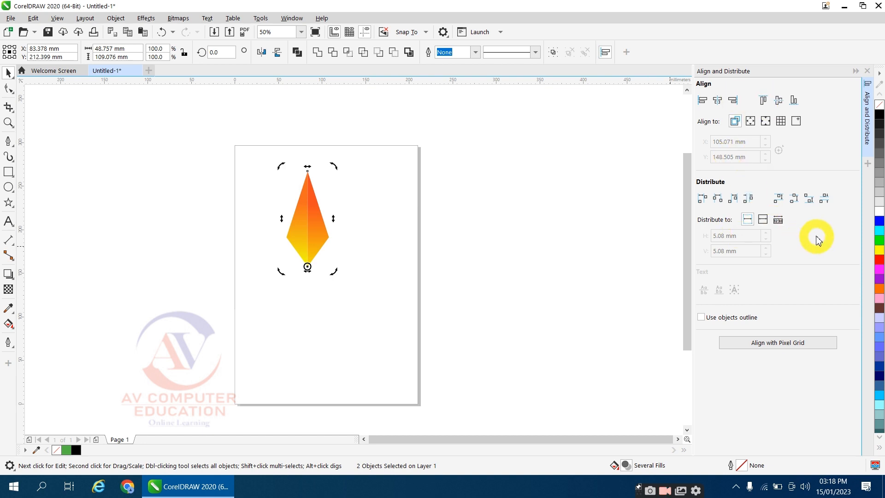
{"action": "left_click", "coordinate": [869, 164]}
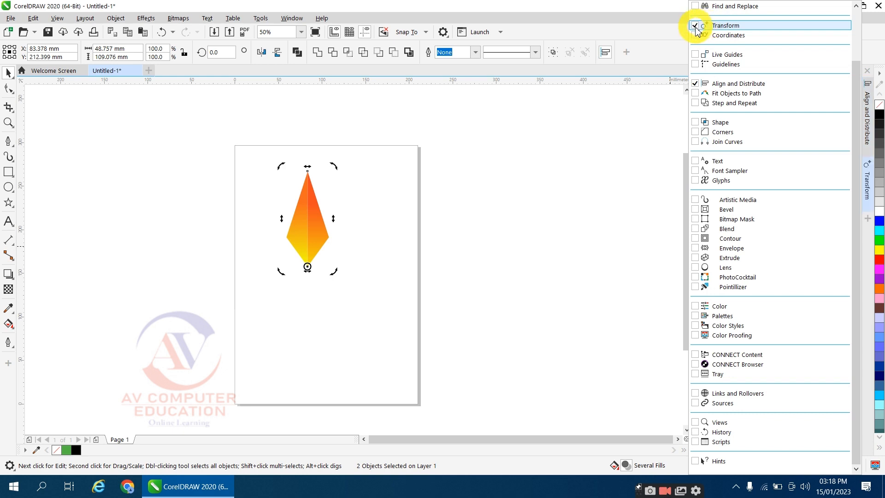
{"action": "left_click", "coordinate": [872, 191]}
- Rotate the kite by 72 degrees about its bottom tip with 4 copies to form a five-pointed star, and close the docker
{"action": "left_click", "coordinate": [759, 120]}
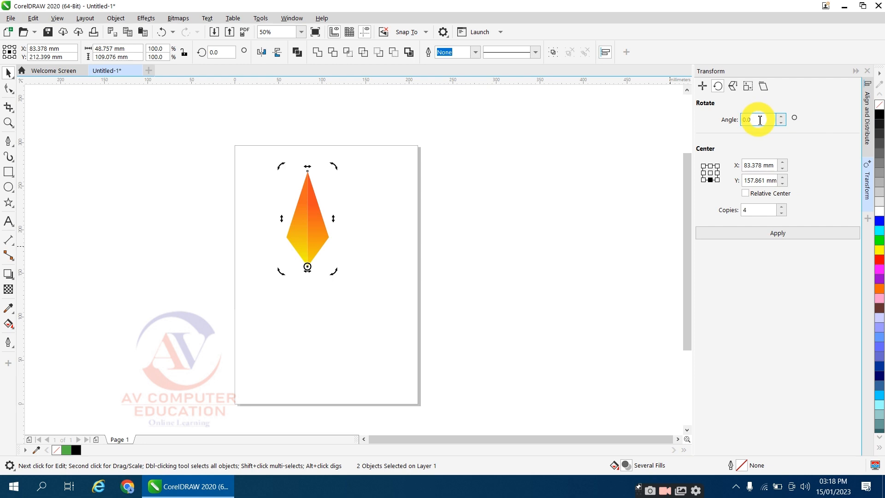
{"action": "type", "text": "72"}
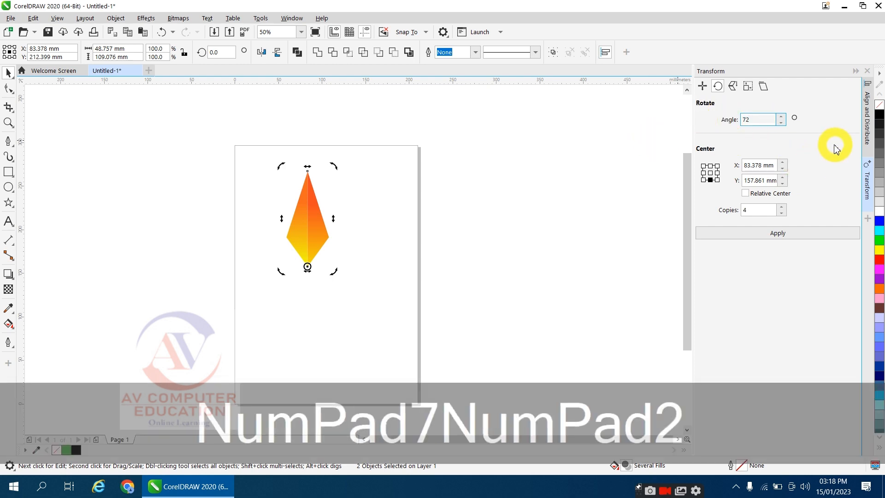
{"action": "double_click", "coordinate": [757, 210]}
{"action": "type", "text": "4"}
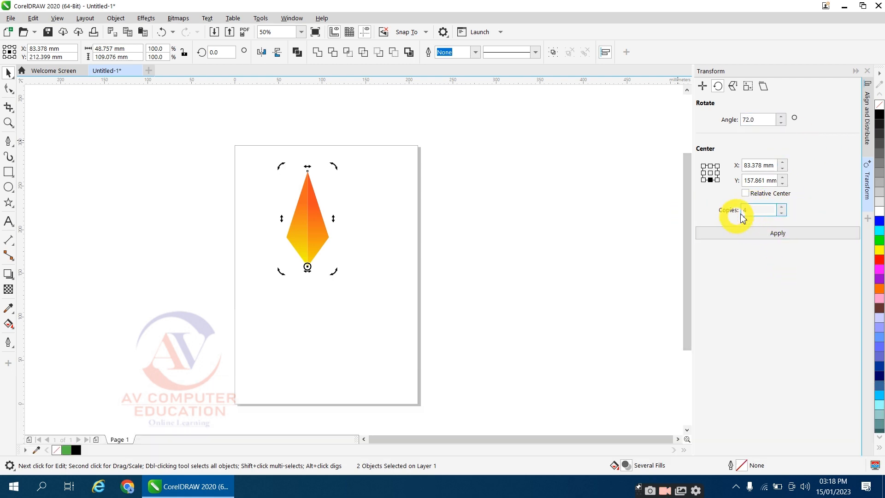
{"action": "left_click", "coordinate": [773, 236]}
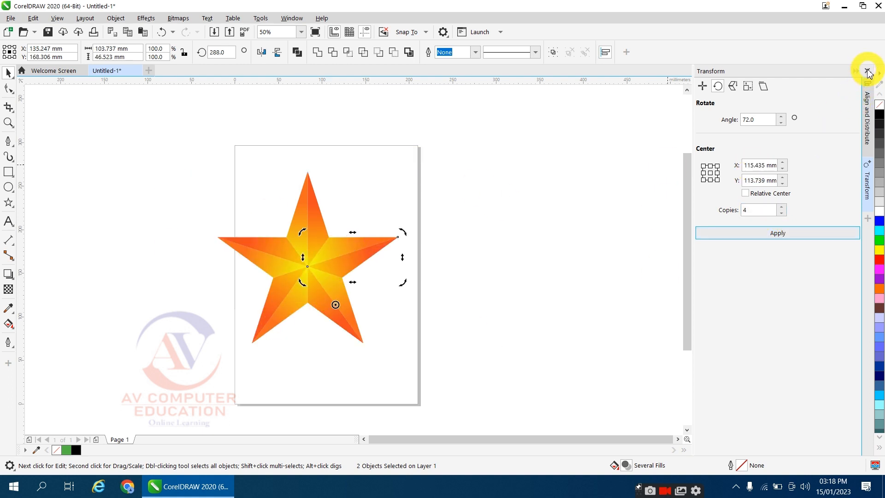
{"action": "left_click", "coordinate": [869, 72]}
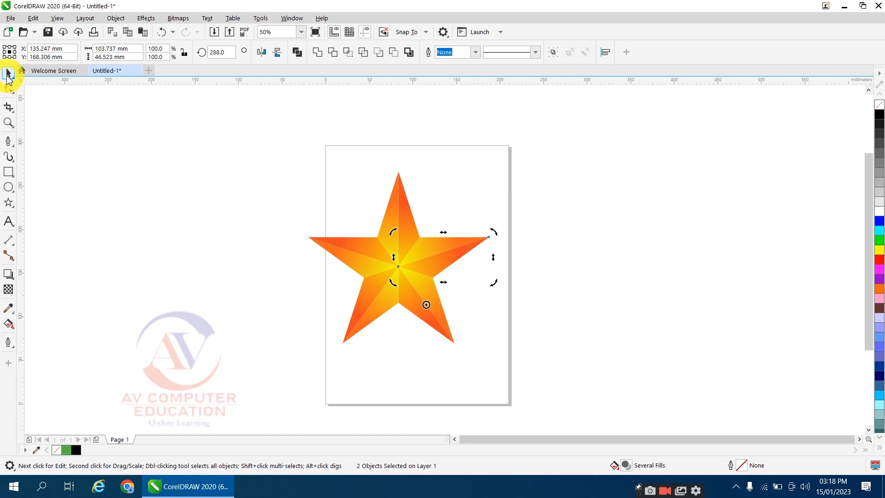
- Shrink the whole star slightly and centre it on the page, and view the result enlarged in full-screen preview
{"action": "left_click_drag", "start_coordinate": [247, 136], "coordinate": [488, 374]}
{"action": "left_click", "coordinate": [593, 244]}
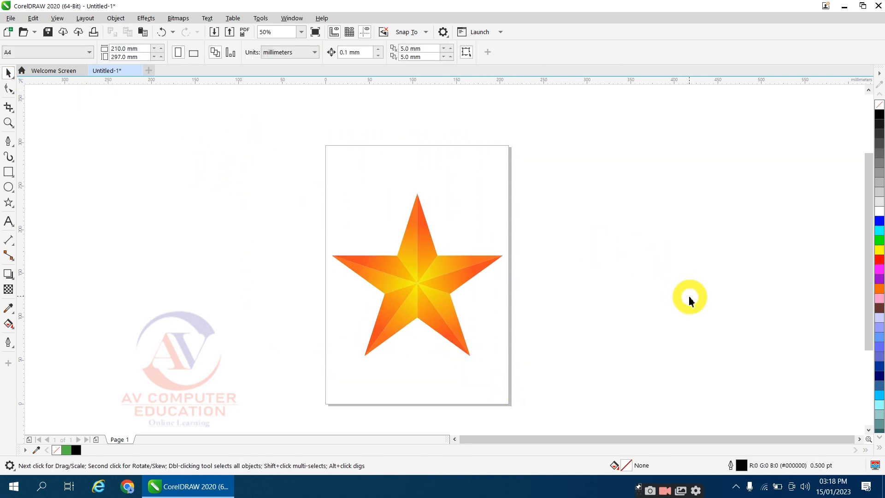
{"action": "key", "text": "F4"}
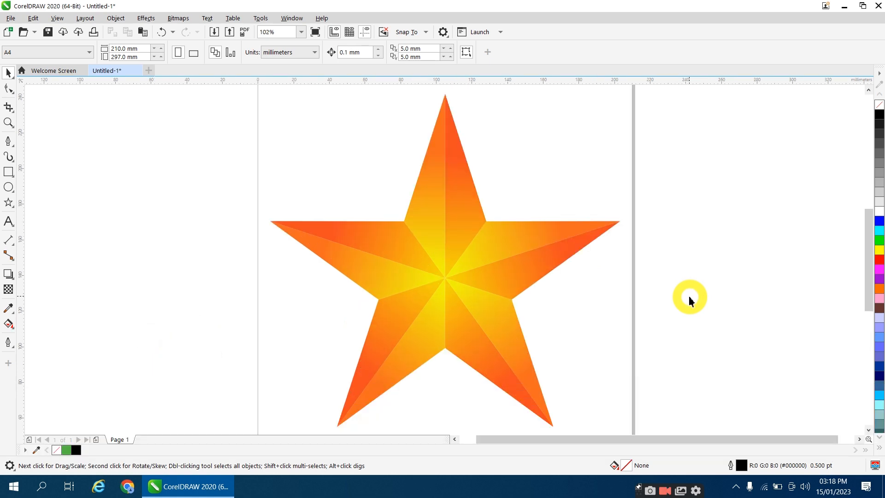
{"action": "key", "text": "F9"}
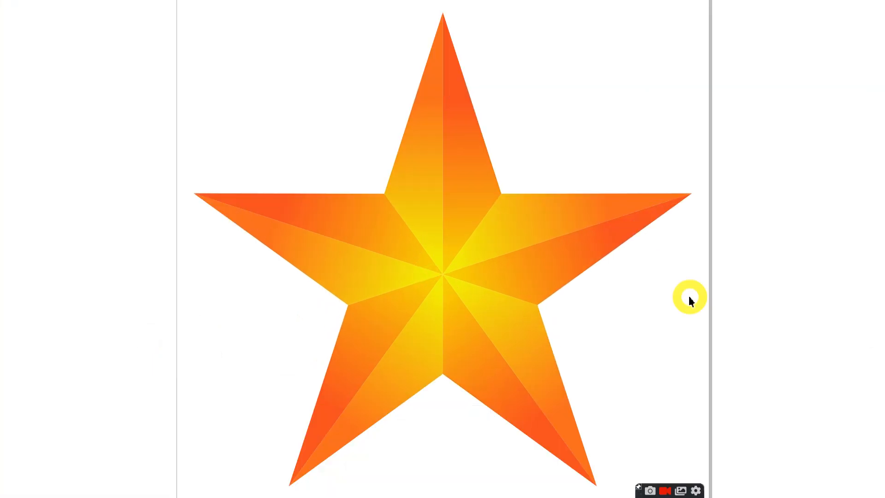